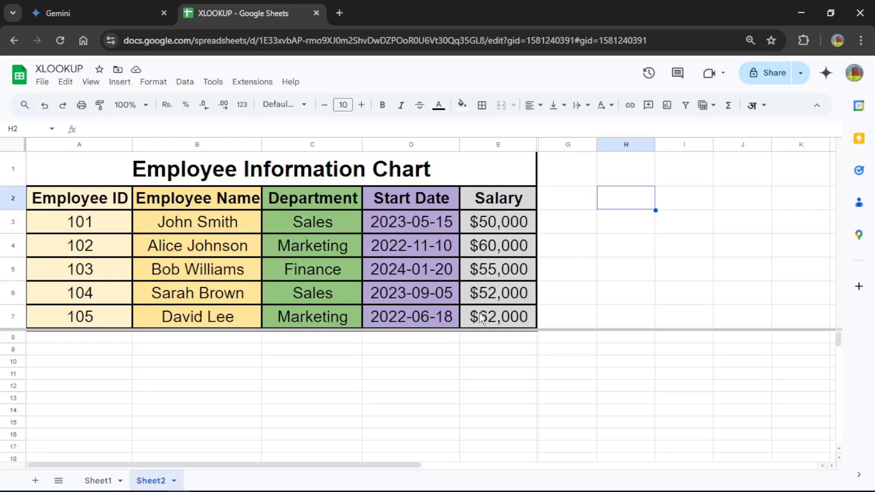
Open Sheet1 and examine the Employee ID in B2 and the formulas in cells B3 through B6
click(99, 486)
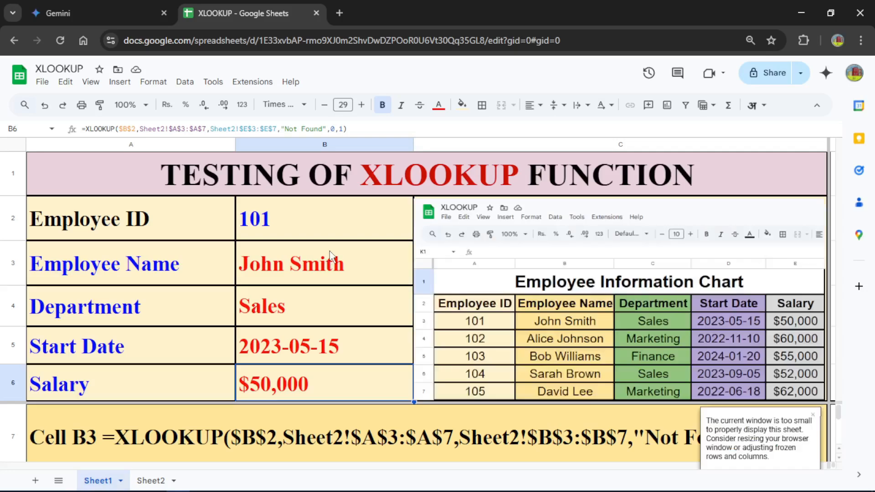
click(814, 415)
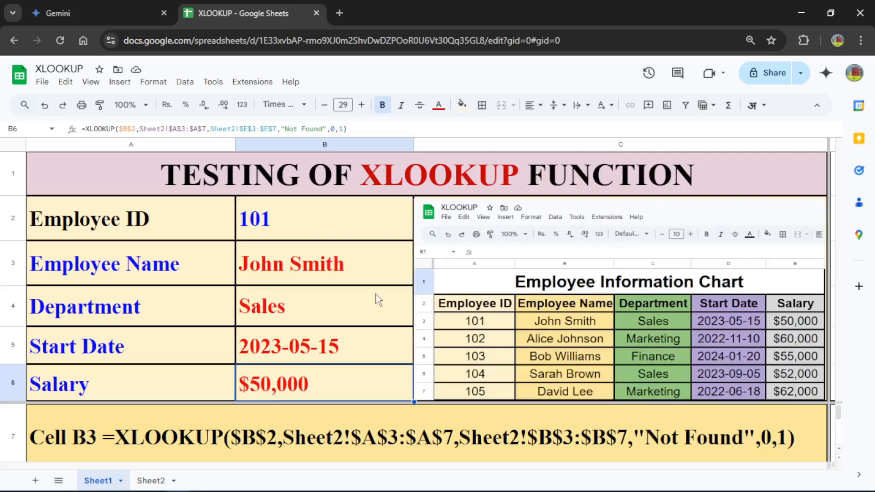
click(310, 212)
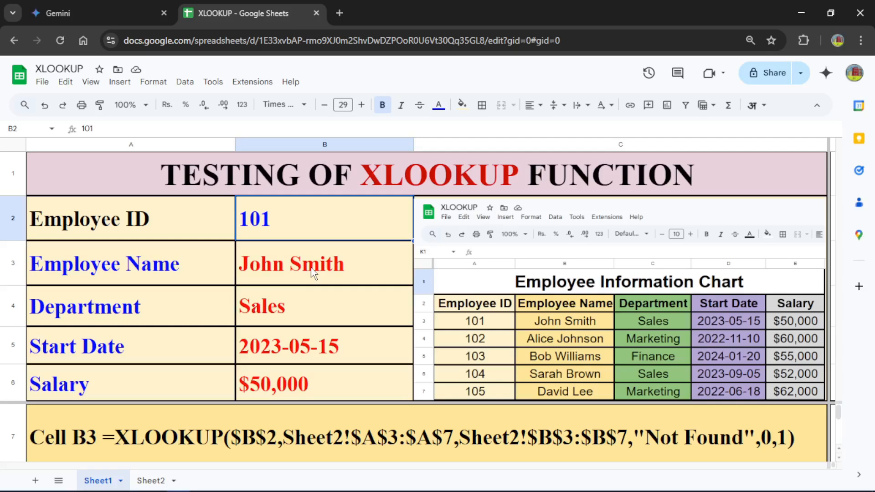
key(Down)
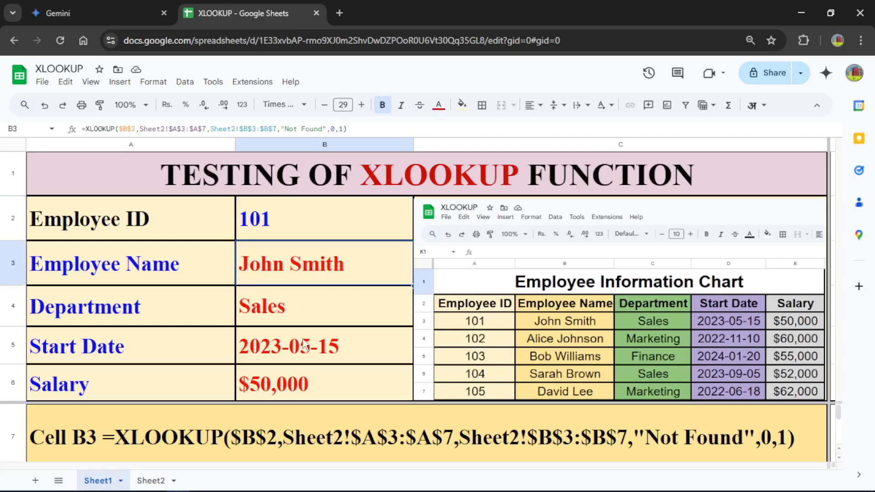
click(297, 314)
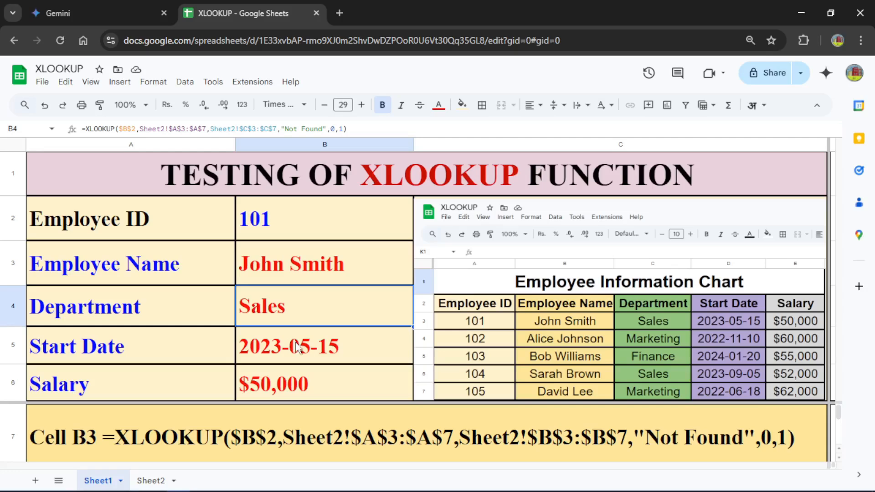
click(298, 349)
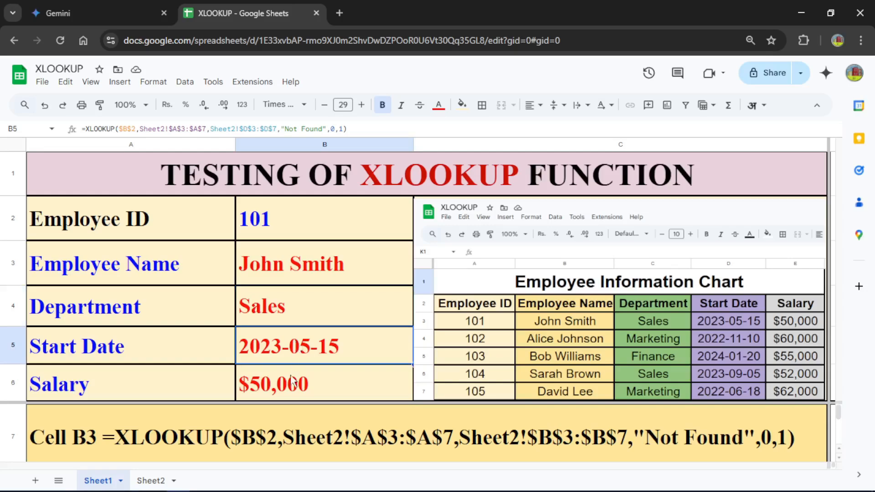
click(294, 384)
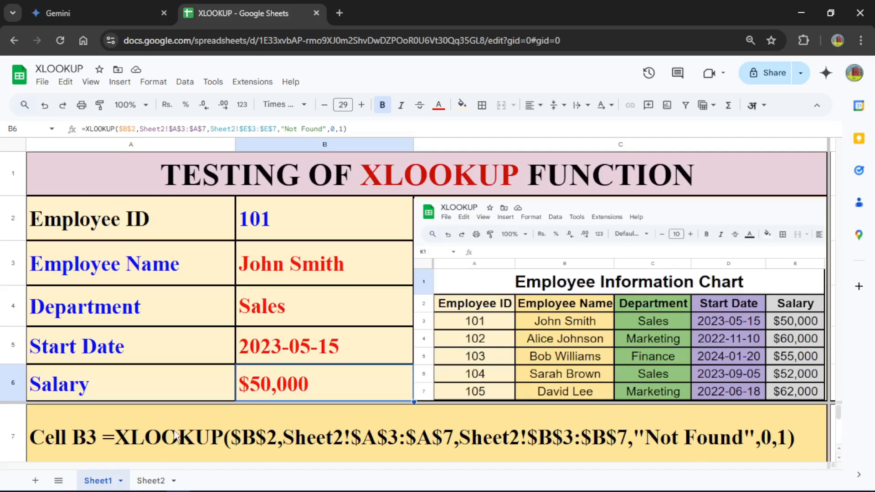
Clear the contents of the result cells B3:B6 on Sheet1
click(267, 269)
shift+click(280, 384)
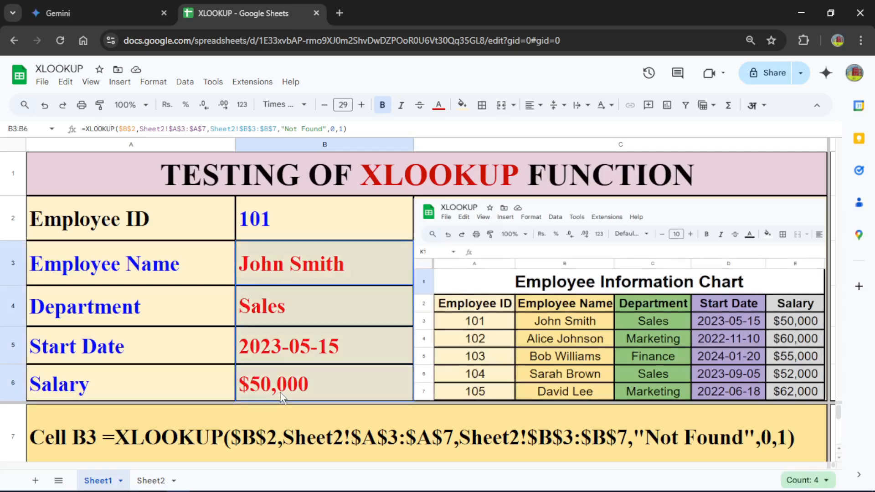
key(Delete)
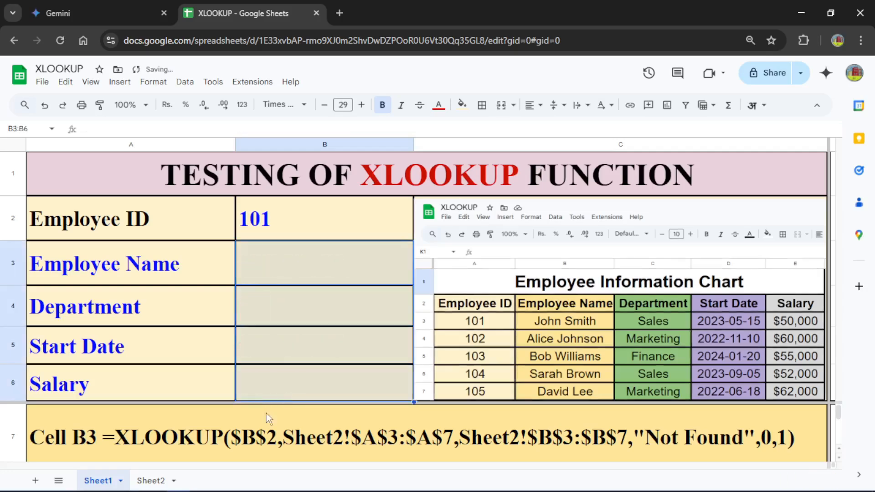
Copy the formula =XLOOKUP($B$2,Sheet2!$A$3:$A$7,Sheet2!$B$3:$B$7,"Not Found",0,1) from the row 7 note, without its "Cell B3" label, into Employee Name cell B3
click(258, 431)
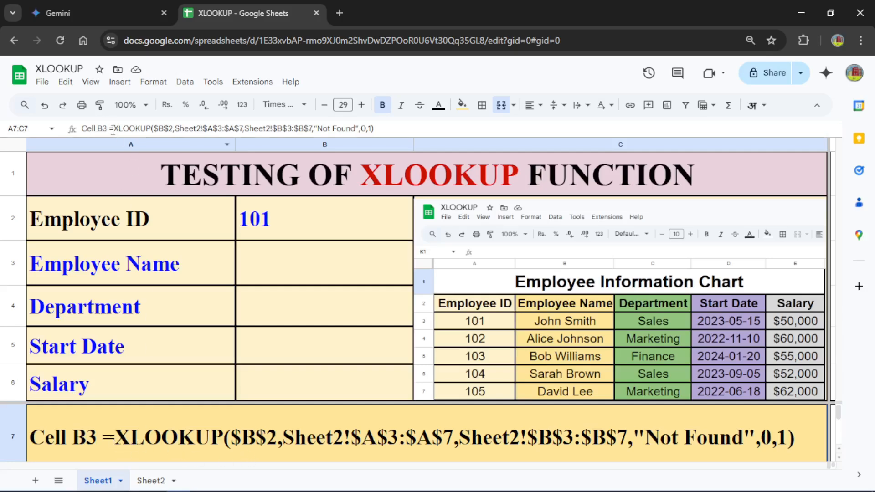
drag(109, 128, 409, 127)
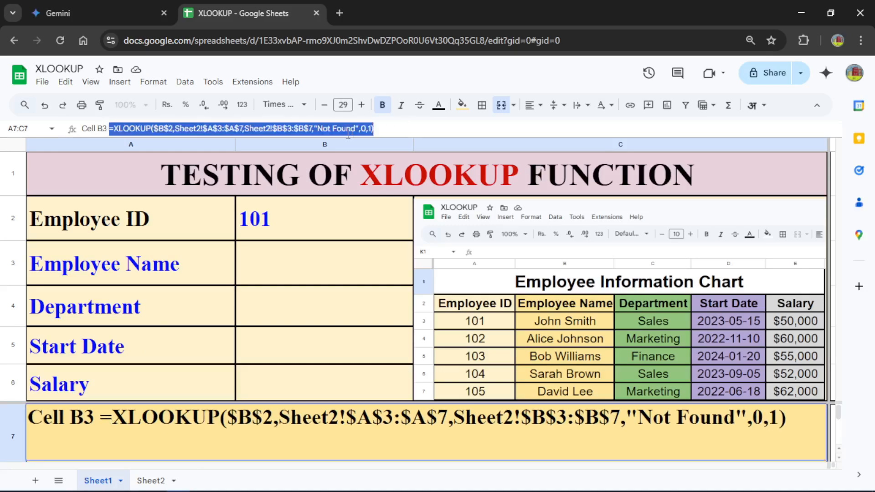
right_click(348, 133)
click(374, 211)
click(320, 341)
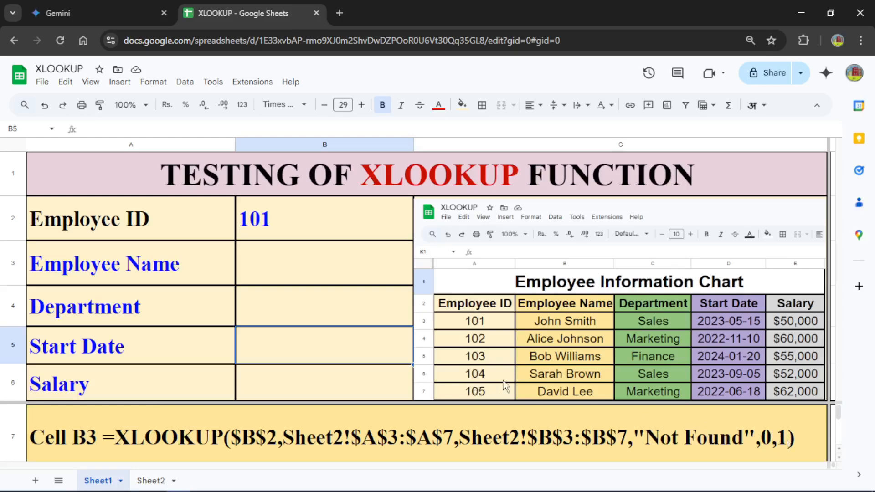
click(321, 274)
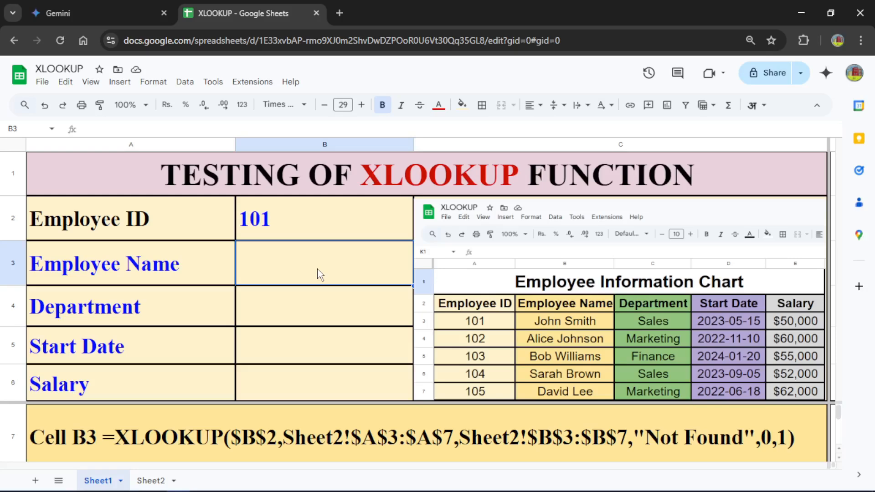
key(ctrl+v)
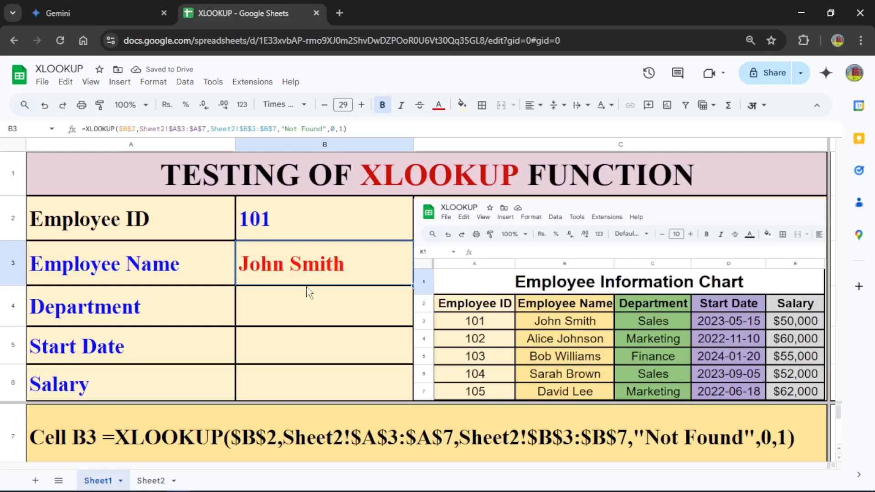
Copy the formula =XLOOKUP($B$2,Sheet2!$A$3:$A$7,Sheet2!$C$3:$C$7,"Not Found",0,1) from the row 8 note into Department cell B4
click(297, 317)
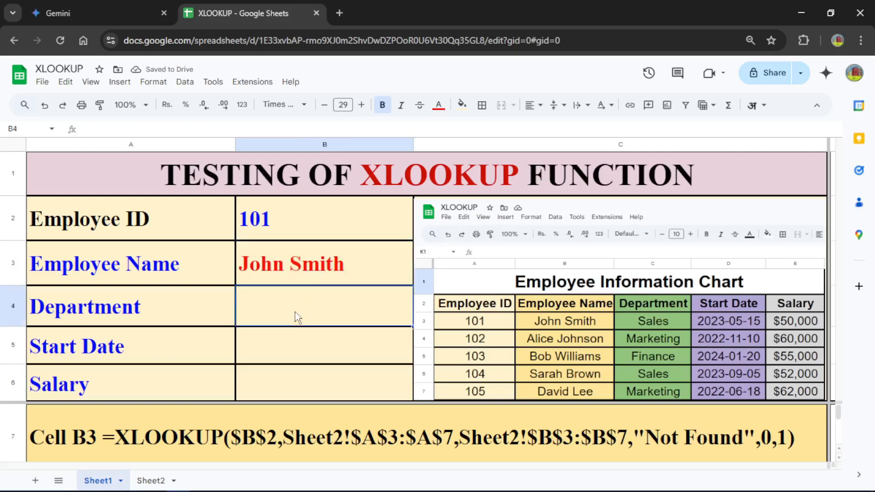
click(327, 419)
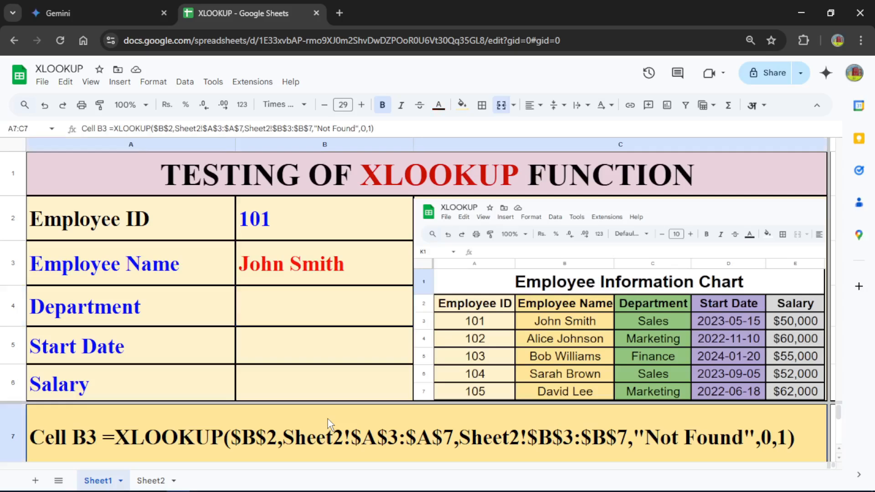
key(Down)
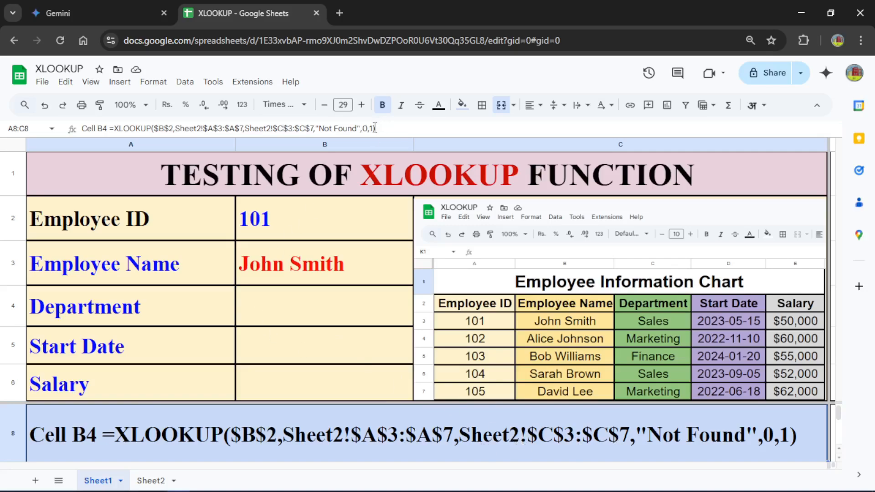
drag(375, 129, 111, 129)
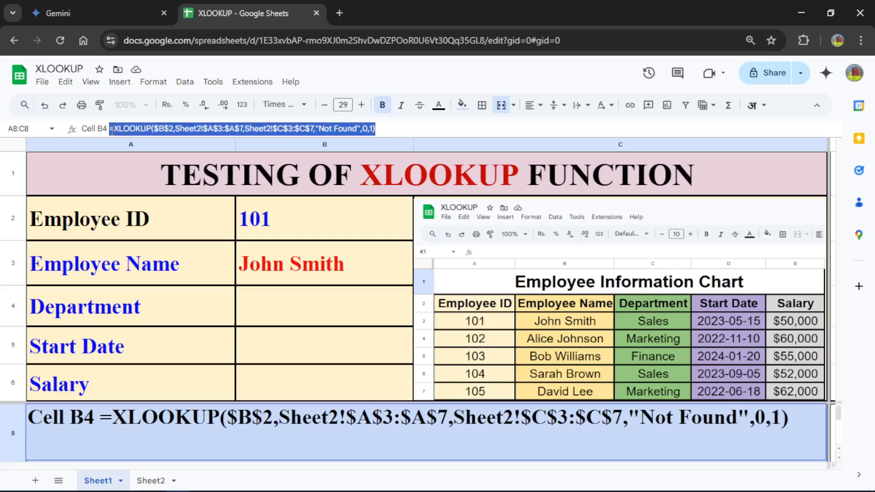
right_click(125, 127)
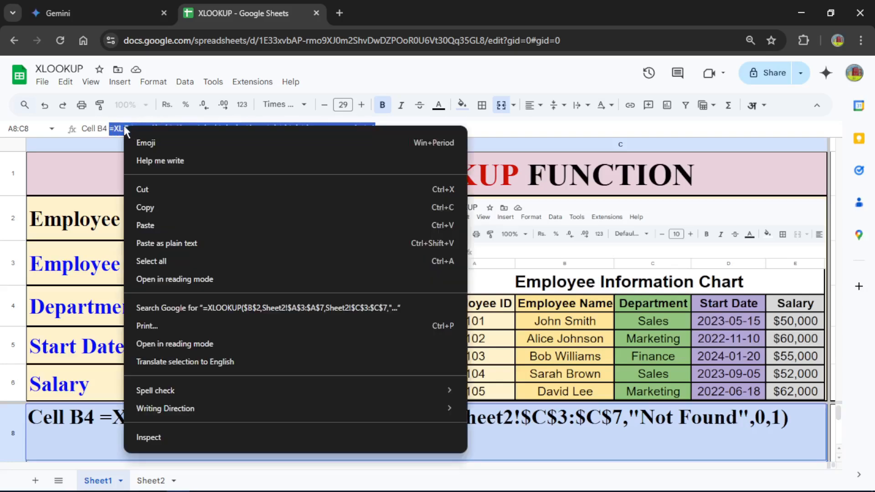
click(164, 207)
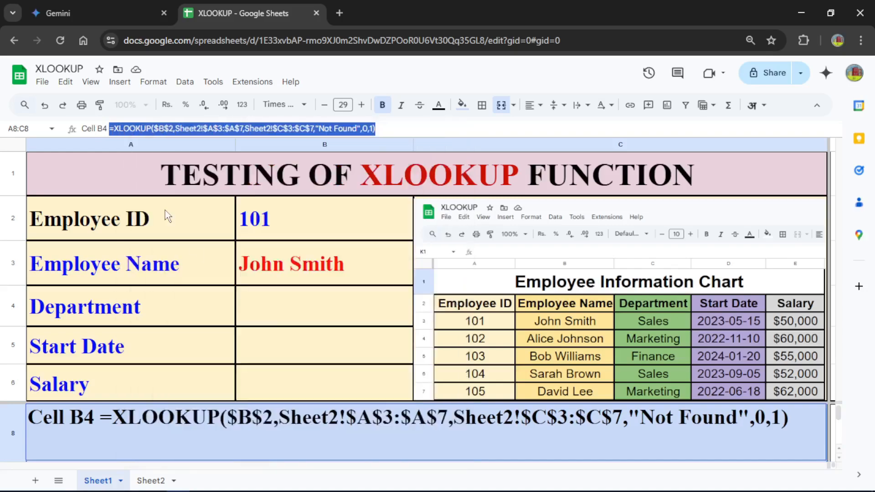
click(284, 321)
right_click(283, 321)
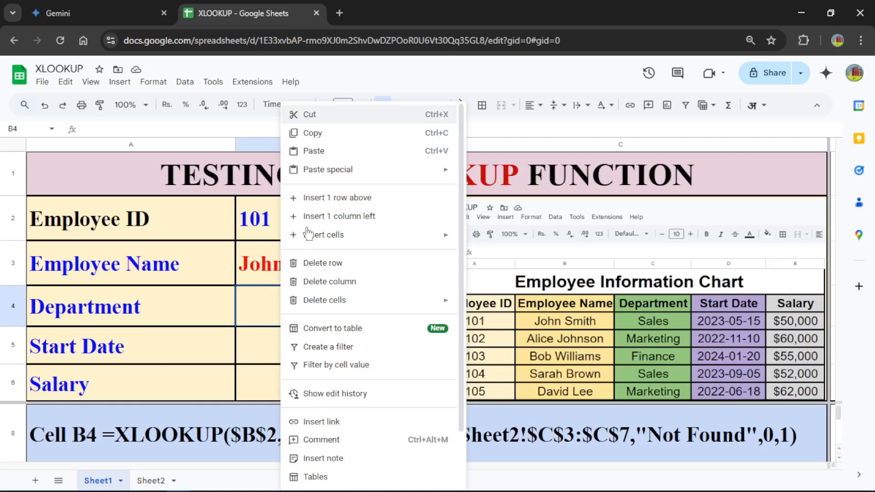
click(314, 151)
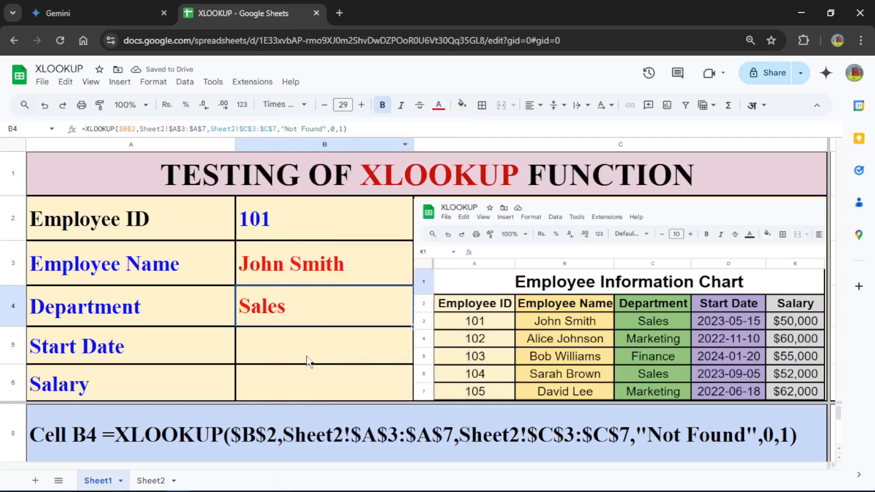
Copy the formula =XLOOKUP($B$2,Sheet2!$A$3:$A$7,Sheet2!$D$3:$D$7,"Not Found",0,1) from the row 9 note into Start Date cell B5
click(326, 427)
key(Down)
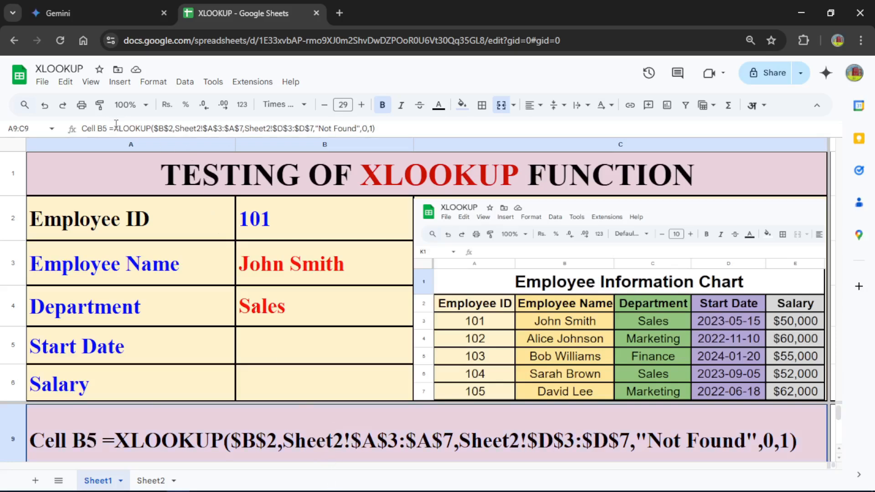
drag(111, 129, 360, 123)
right_click(359, 124)
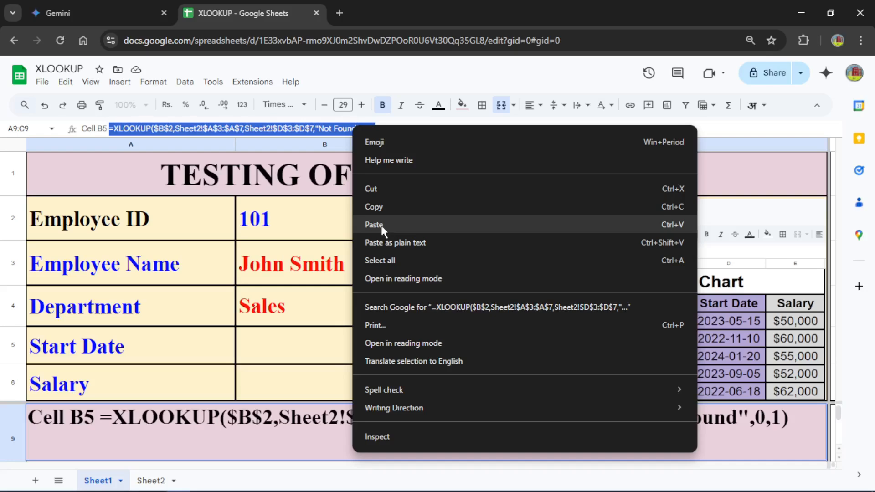
click(382, 209)
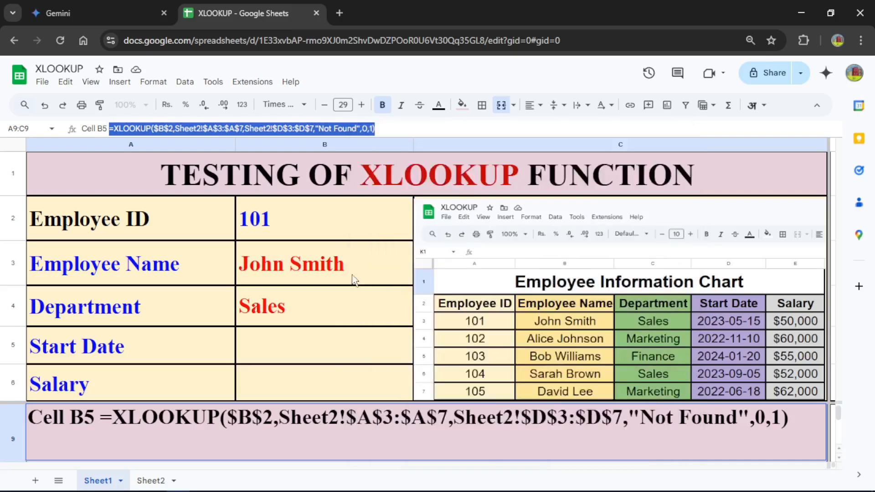
click(317, 341)
right_click(316, 340)
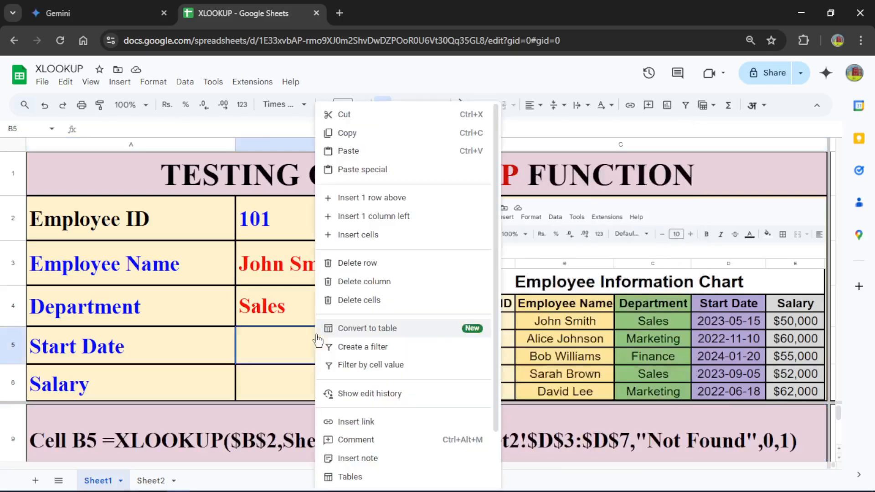
click(346, 152)
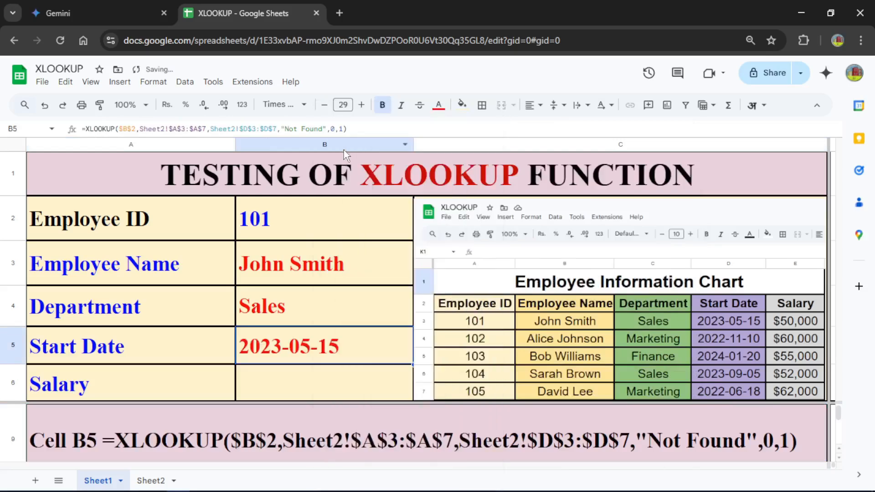
Copy the formula =XLOOKUP($B$2,Sheet2!$A$3:$A$7,Sheet2!$E$3:$E$7,"Not Found",0,1) from the row 10 note into Salary cell B6
click(297, 431)
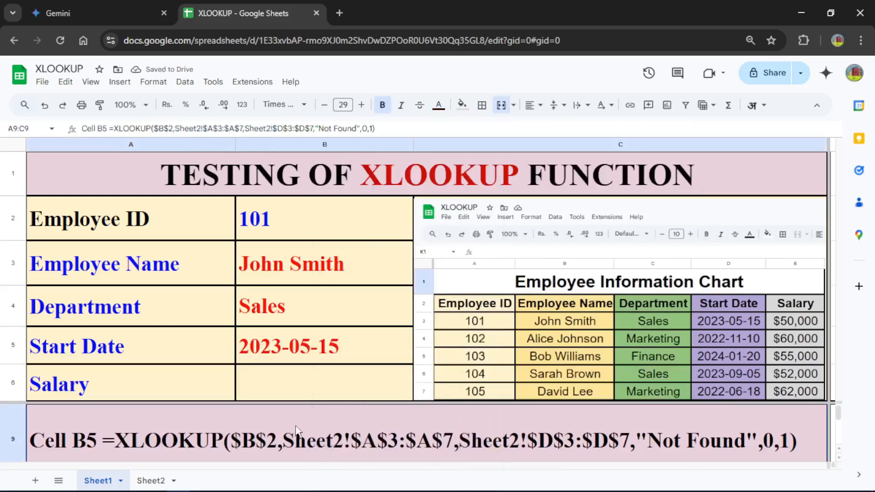
key(Down)
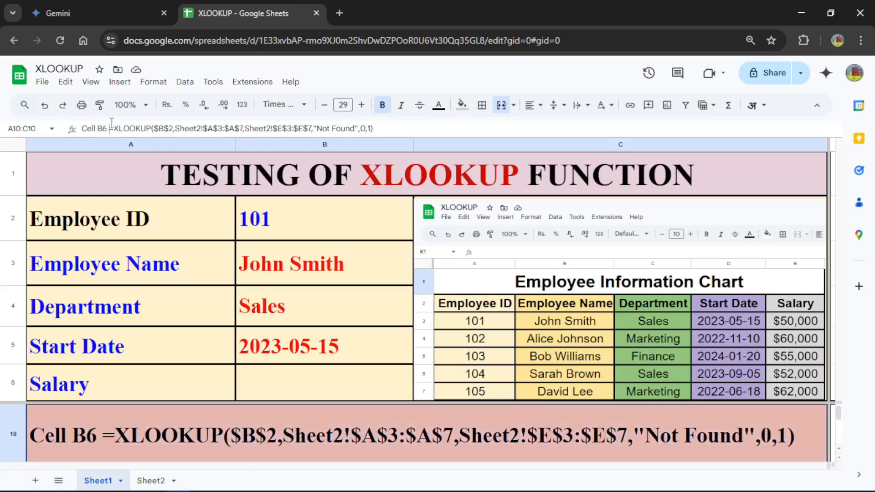
drag(110, 128, 405, 121)
right_click(351, 126)
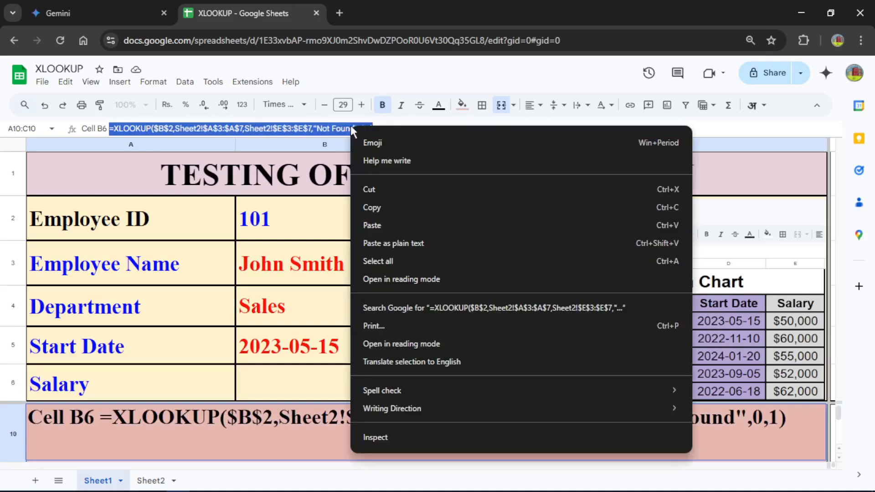
click(381, 207)
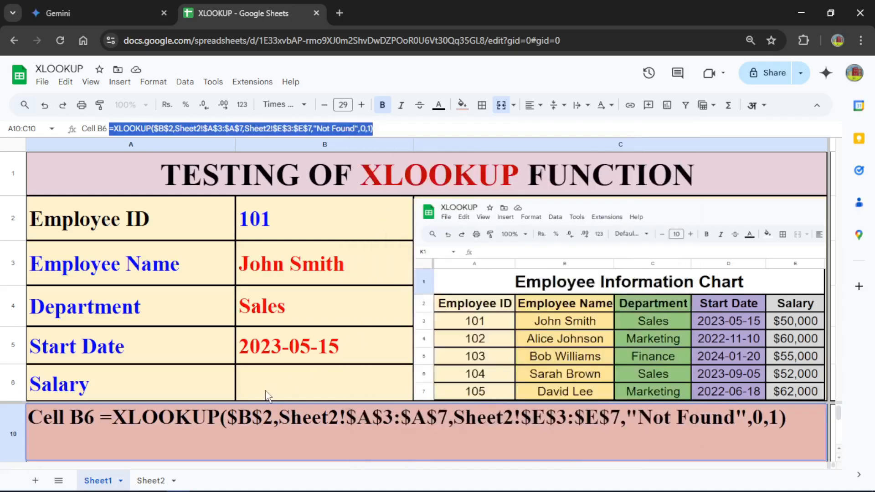
click(278, 372)
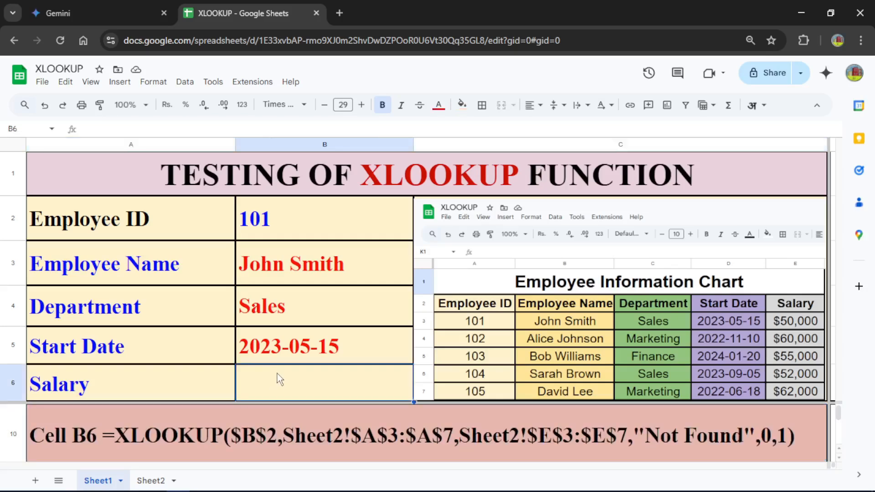
right_click(277, 374)
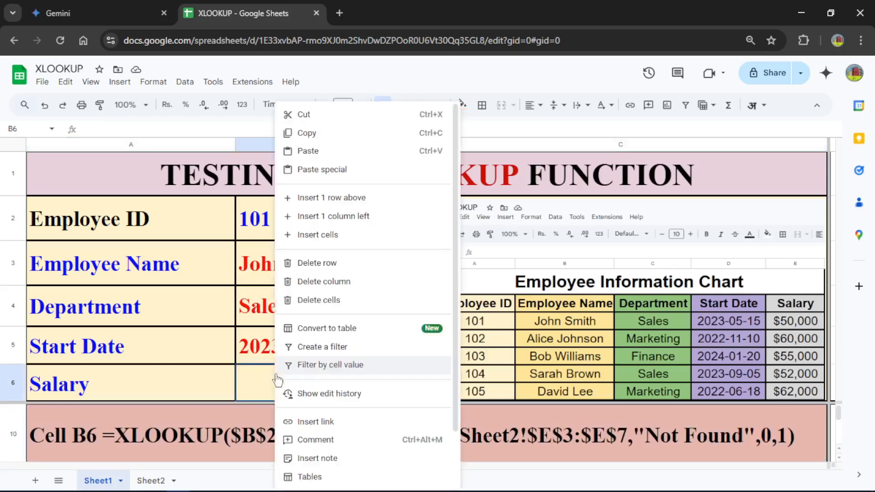
click(304, 153)
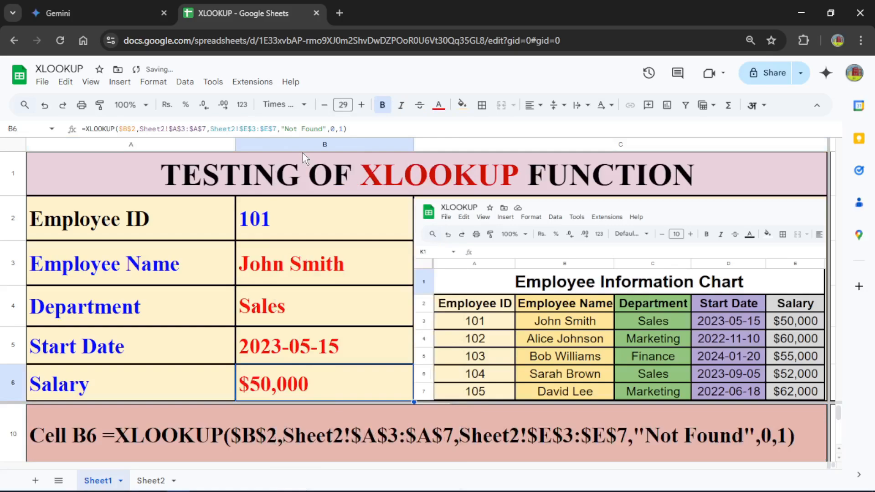
Test the lookup formulas by entering Employee IDs 102, 103, 104 and 105 one after another in cell B2
click(363, 230)
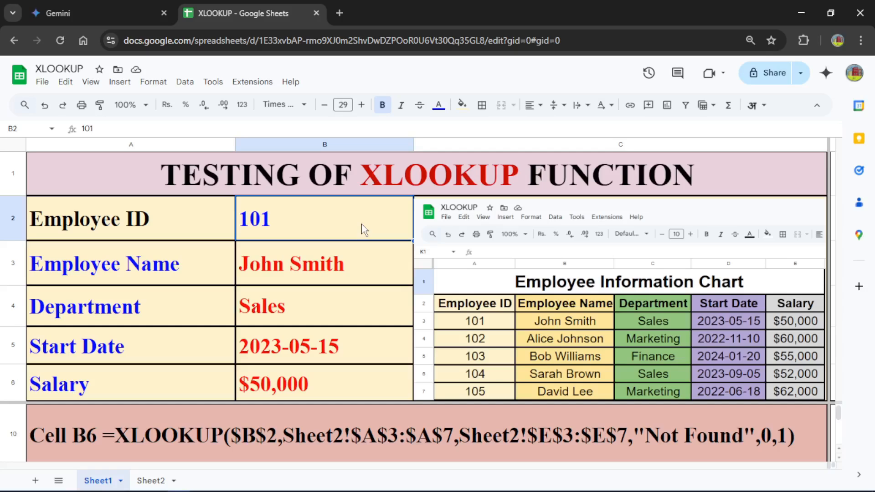
text(102)
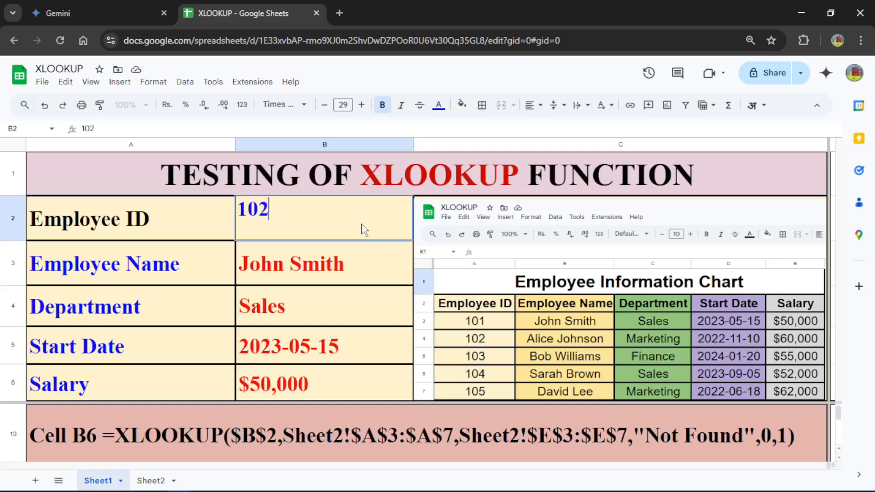
key(Return)
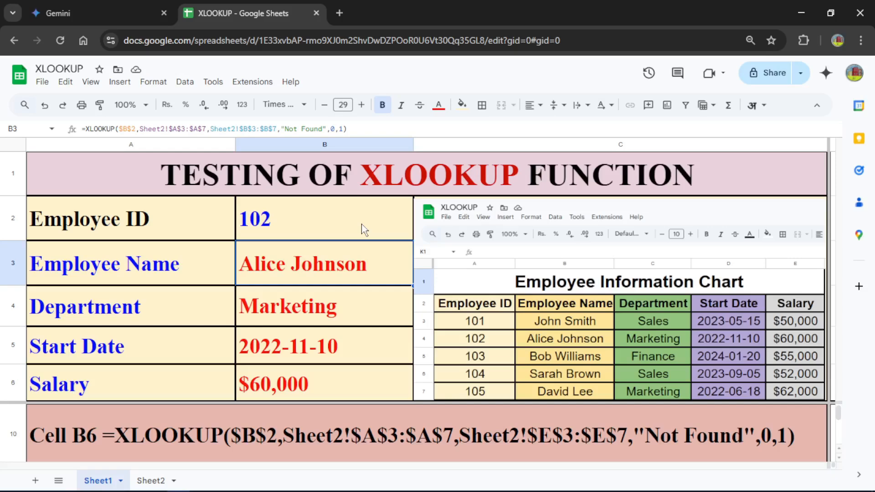
click(364, 229)
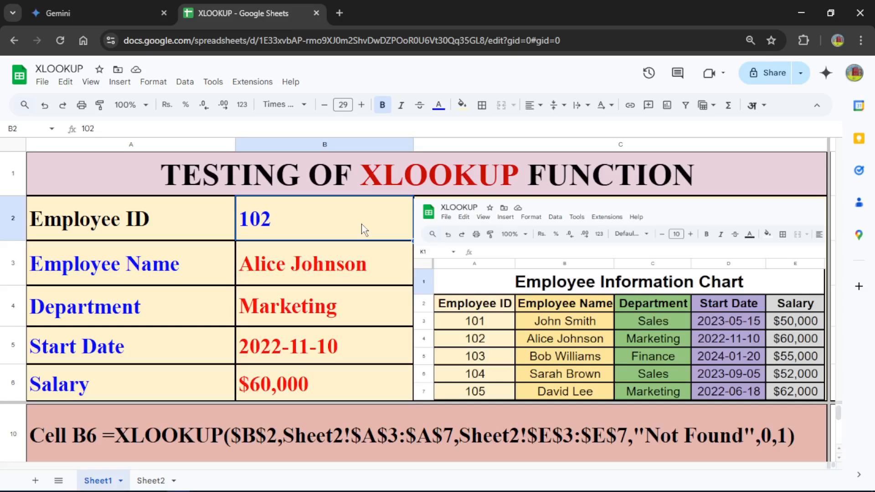
text(103)
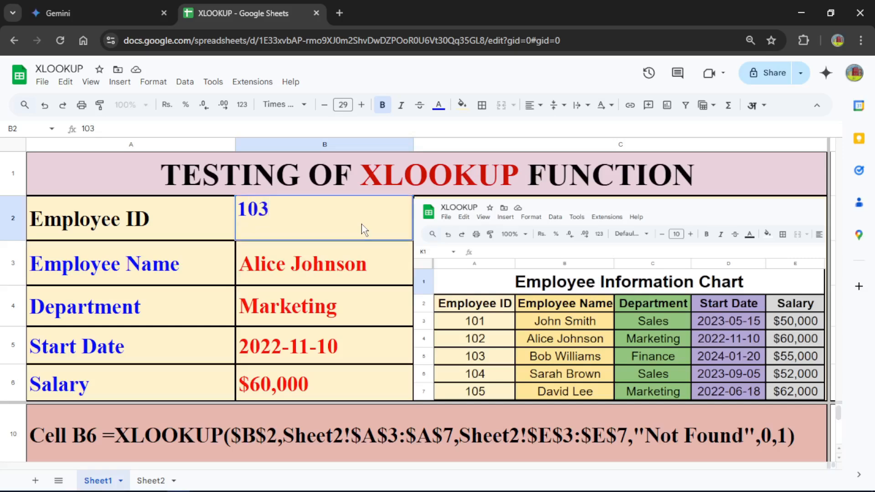
key(Return)
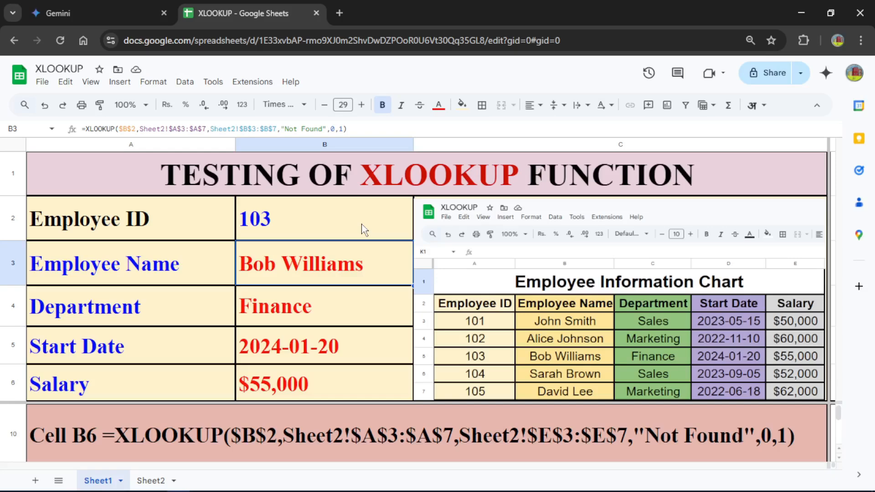
click(364, 229)
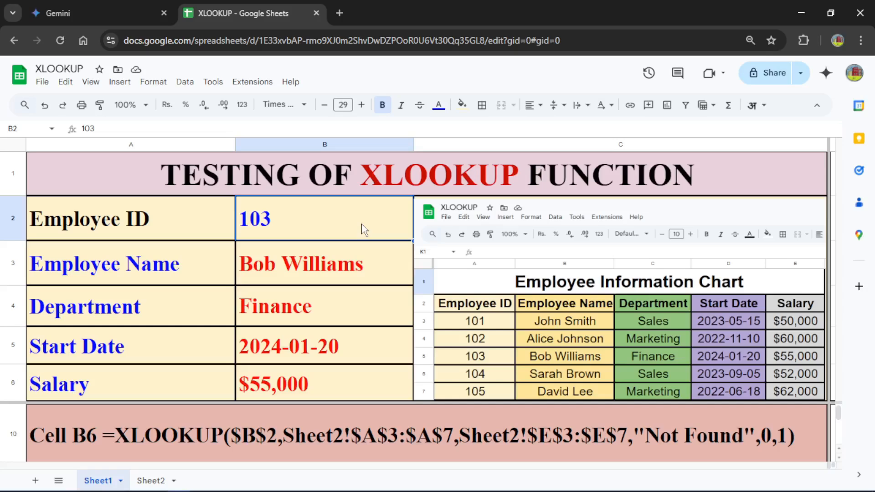
text(104)
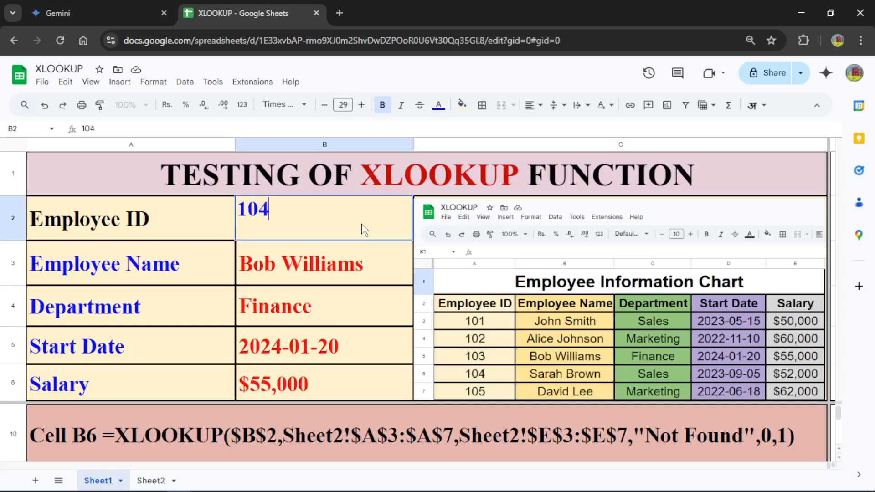
key(Return)
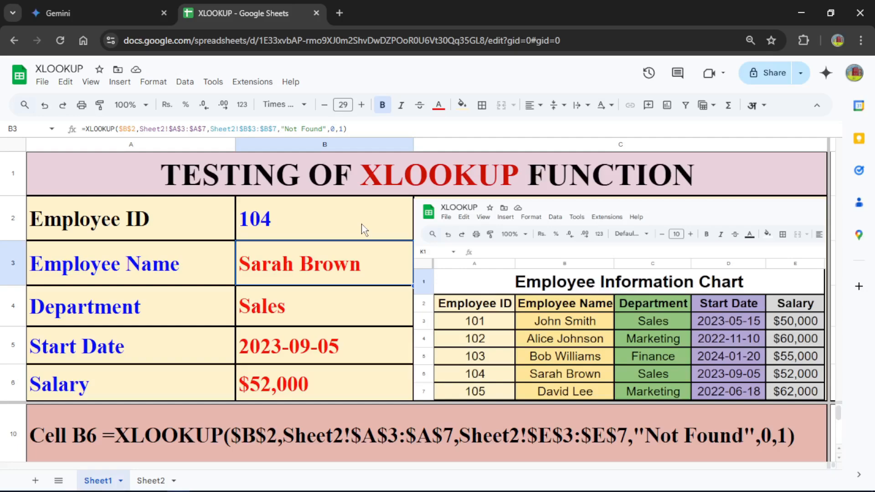
click(364, 230)
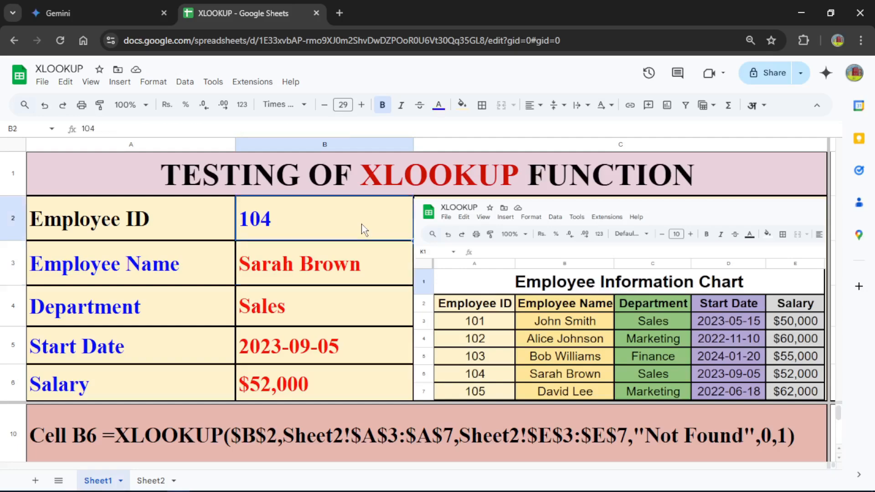
text(105)
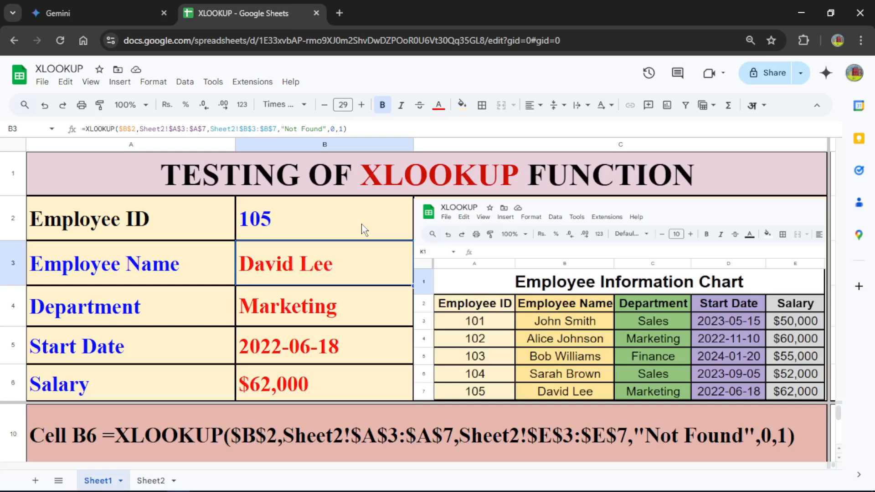
Test the lookup with IDs missing from the employee chart by entering 1 and then 106 in Employee ID cell B2
click(365, 230)
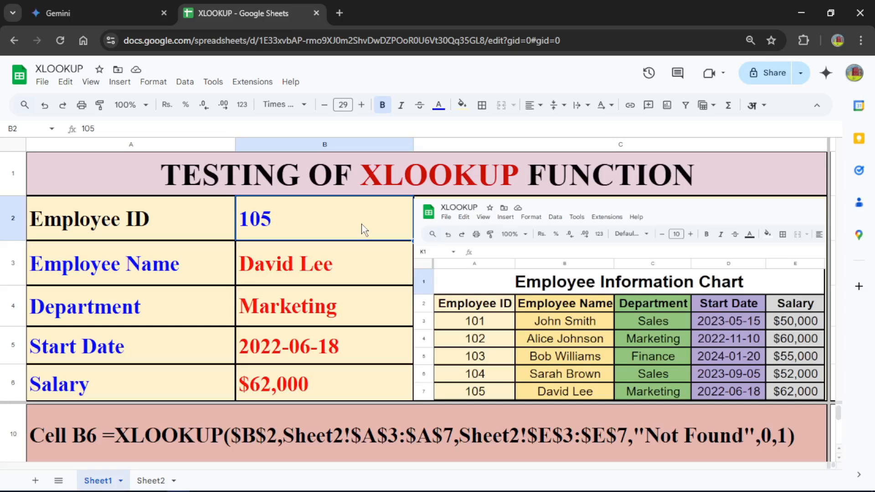
text(1)
key(Return)
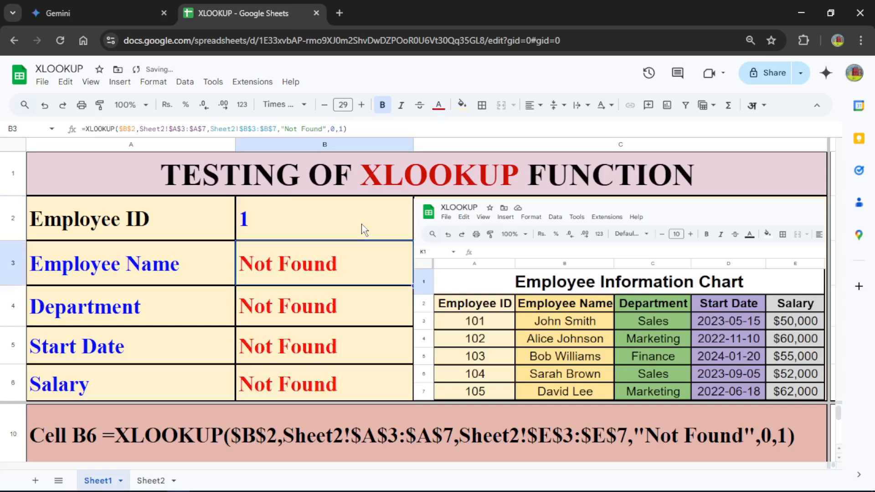
click(364, 230)
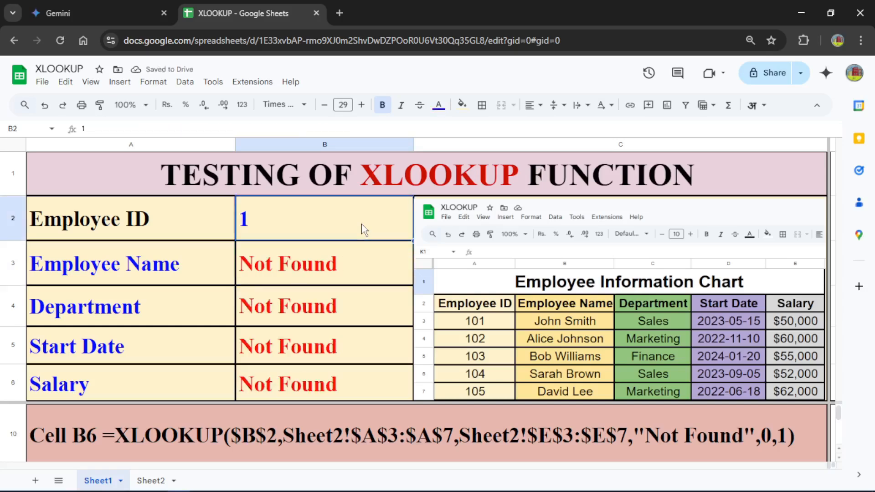
text(106)
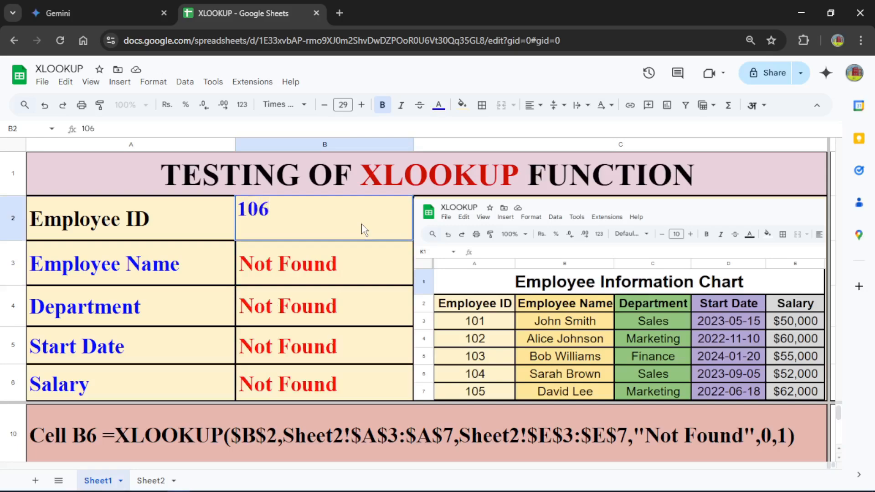
key(Return)
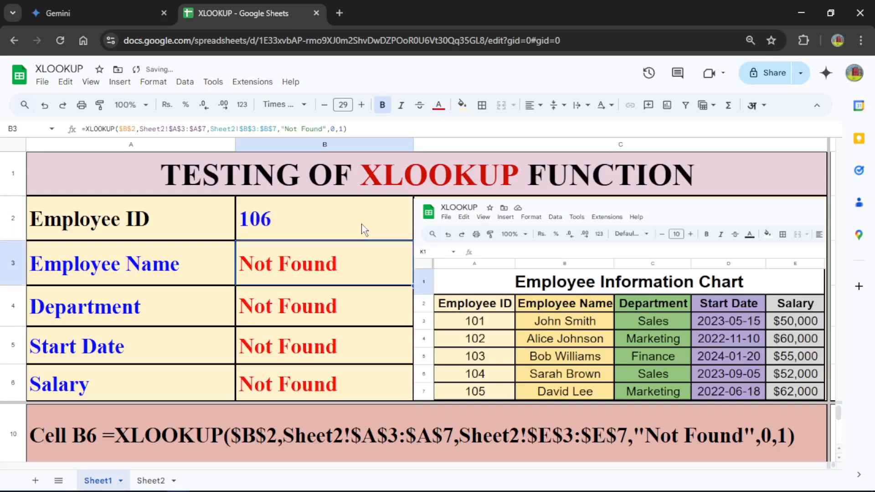